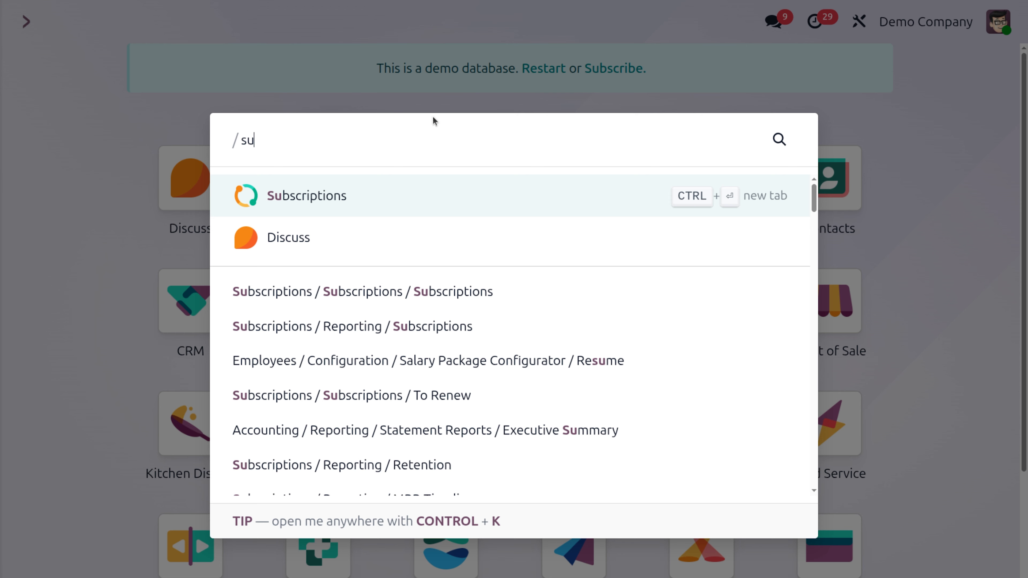
Step: Create a new recurring plan in the Subscriptions app and name it "3 Month"
{"action": "left_click", "coordinate": [370, 198]}
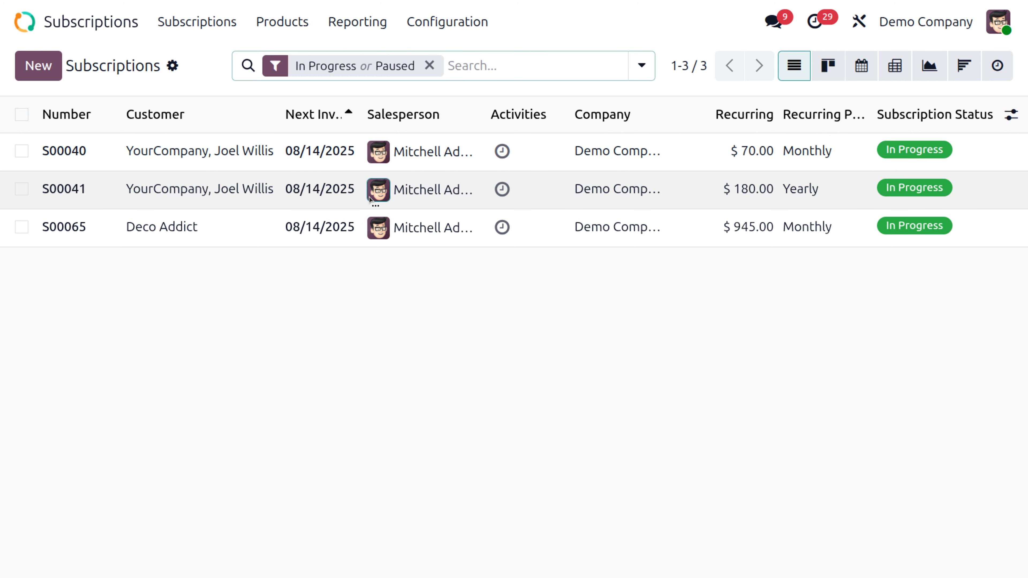
{"action": "left_click", "coordinate": [426, 31]}
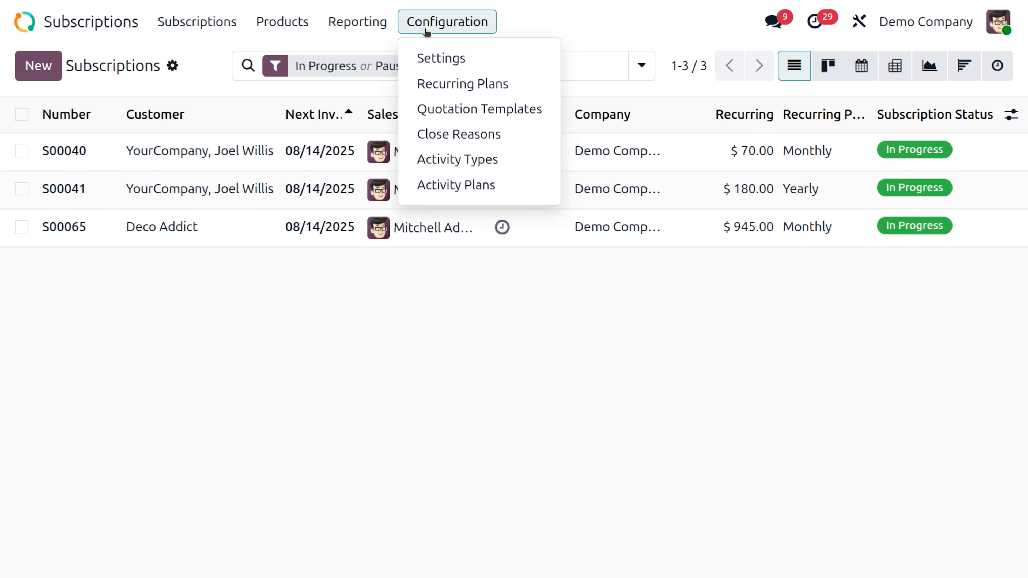
{"action": "left_click", "coordinate": [427, 84]}
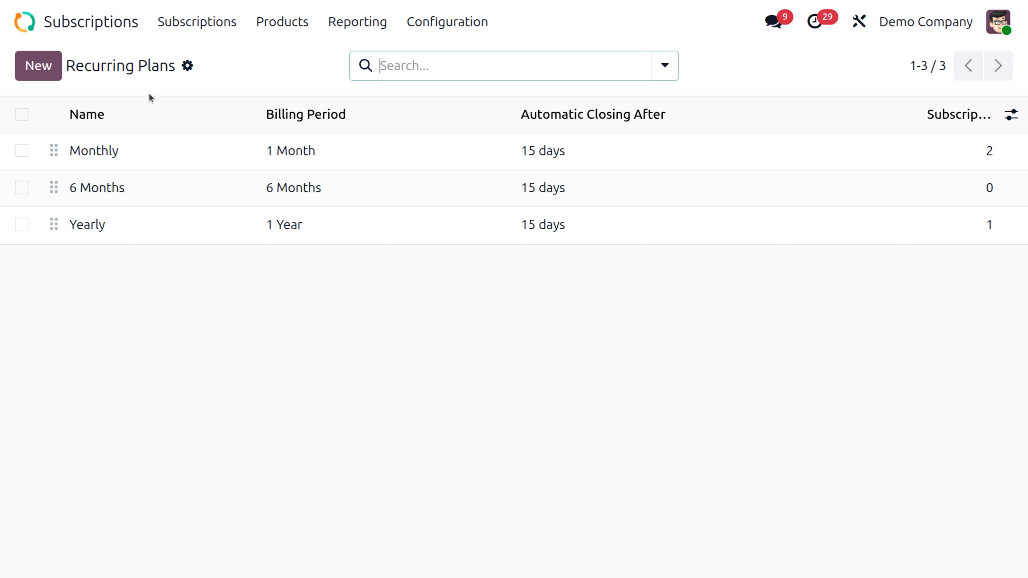
{"action": "left_click", "coordinate": [43, 67]}
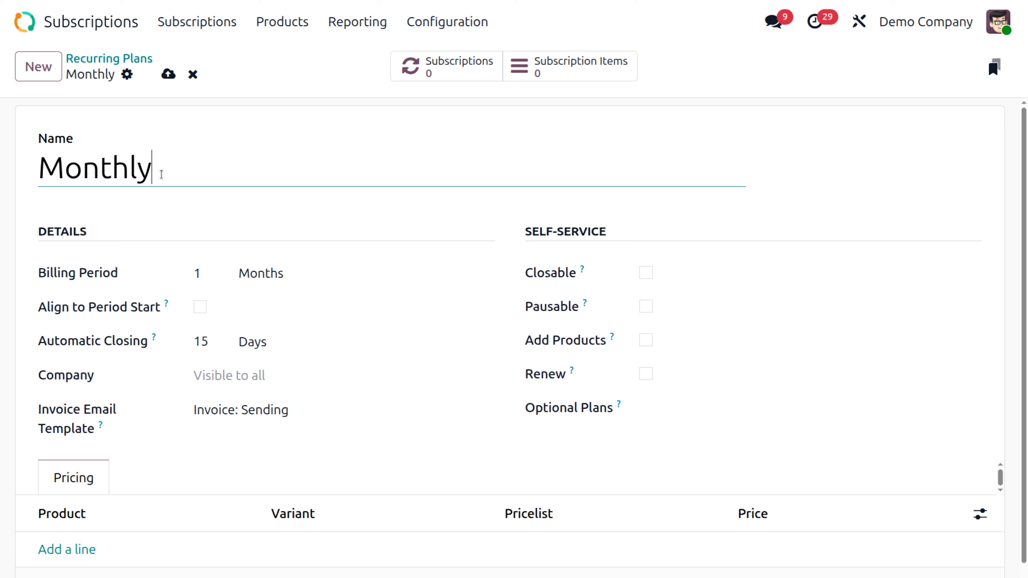
{"action": "key", "text": "BackSpace"}
{"action": "key", "text": "BackSpace"}
{"action": "left_click", "coordinate": [39, 171]}
{"action": "type", "text": "3"}
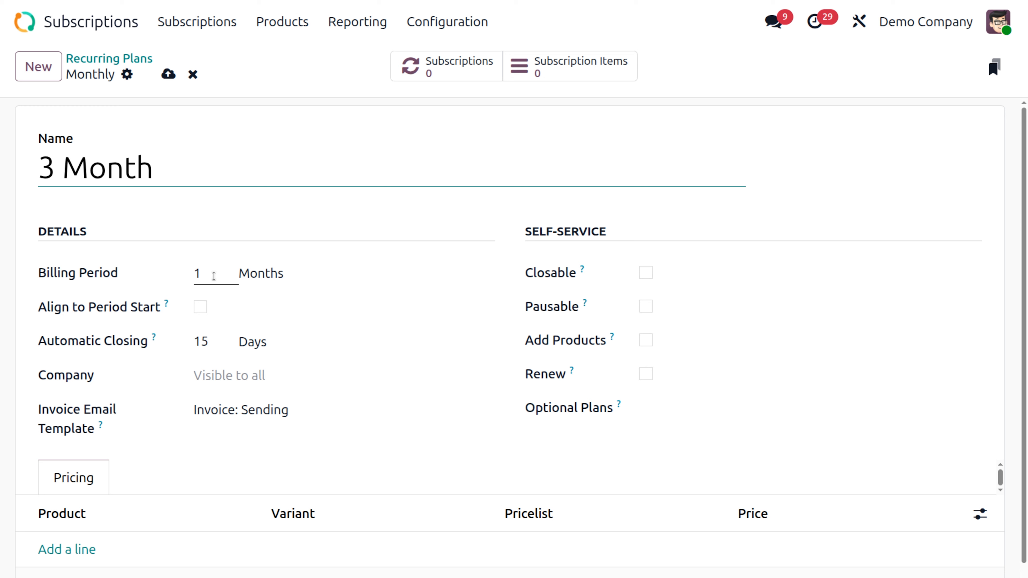
Step: Set the plan's billing period to 3 months
{"action": "left_click", "coordinate": [213, 275]}
{"action": "key", "text": "BackSpace"}
{"action": "type", "text": "3"}
{"action": "left_click", "coordinate": [262, 306]}
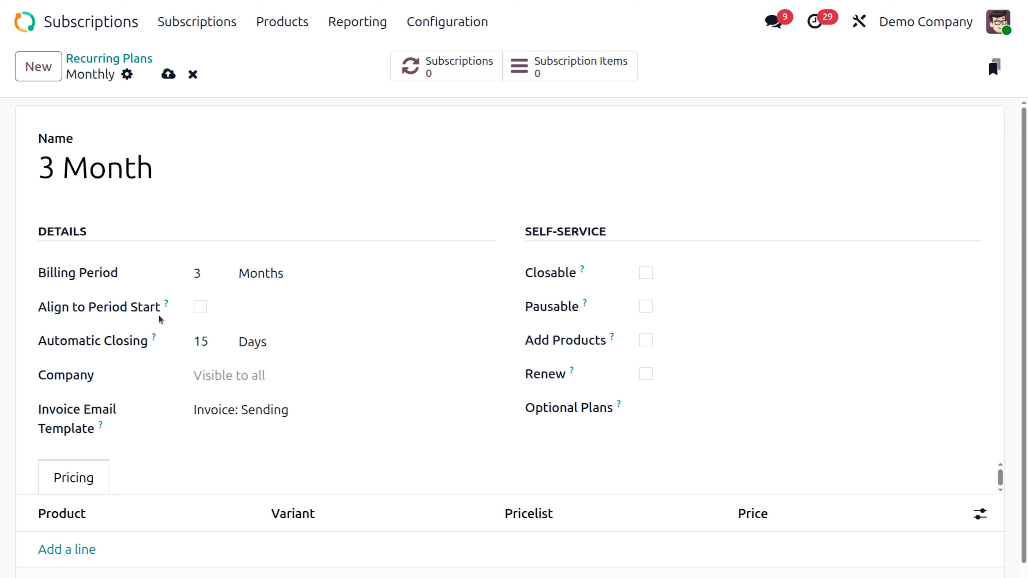
Step: Read the help notes for period alignment, automatic closing, the invoice email template and each self-service option of the plan
{"action": "mouse_move", "coordinate": [165, 309]}
{"action": "mouse_move", "coordinate": [157, 340]}
{"action": "mouse_move", "coordinate": [100, 426]}
{"action": "mouse_move", "coordinate": [583, 271]}
{"action": "mouse_move", "coordinate": [583, 306]}
{"action": "mouse_move", "coordinate": [609, 341]}
{"action": "mouse_move", "coordinate": [572, 373]}
{"action": "mouse_move", "coordinate": [617, 407]}
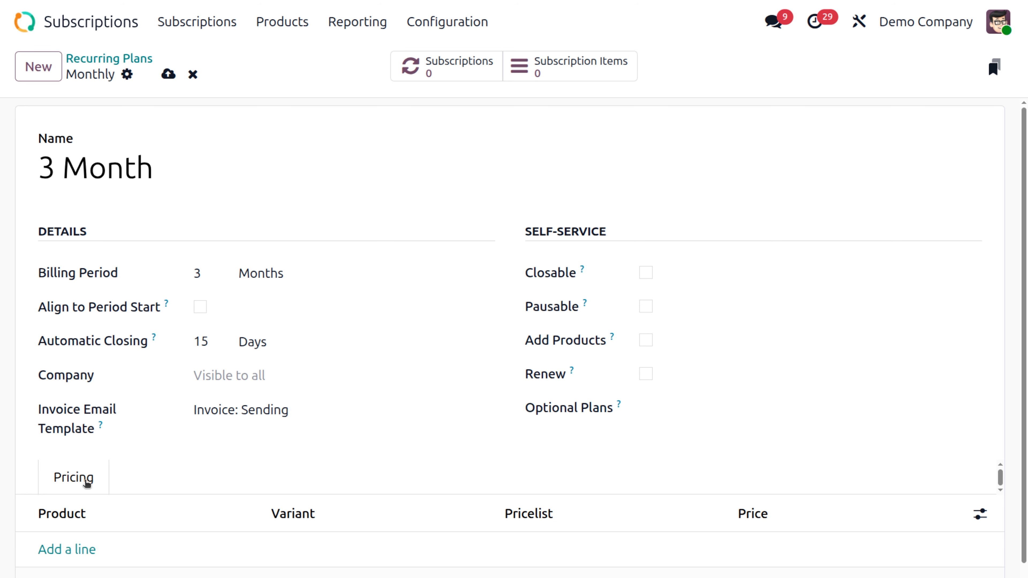
{"action": "left_click", "coordinate": [72, 550]}
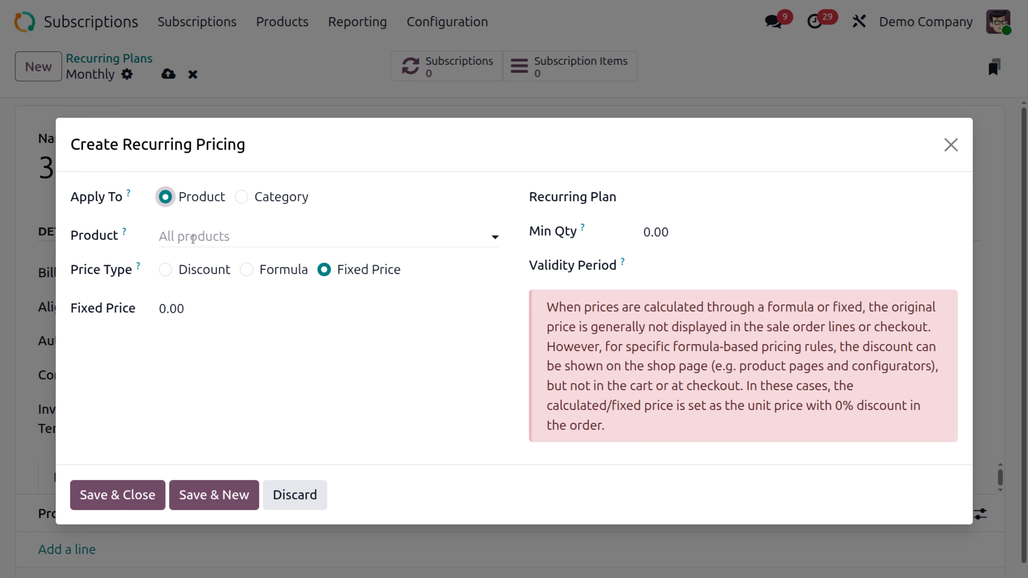
{"action": "left_click", "coordinate": [193, 238]}
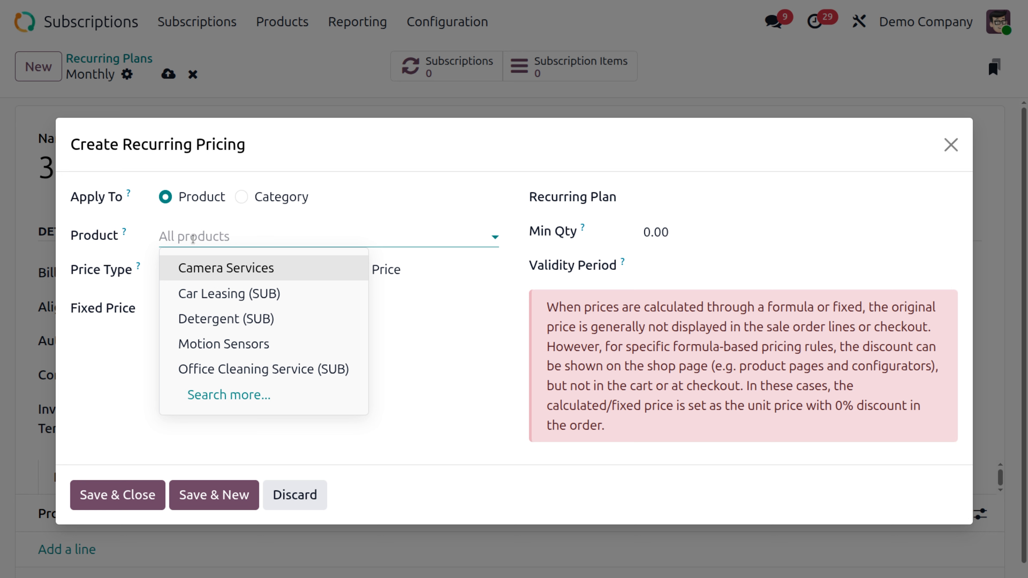
{"action": "left_click", "coordinate": [220, 269]}
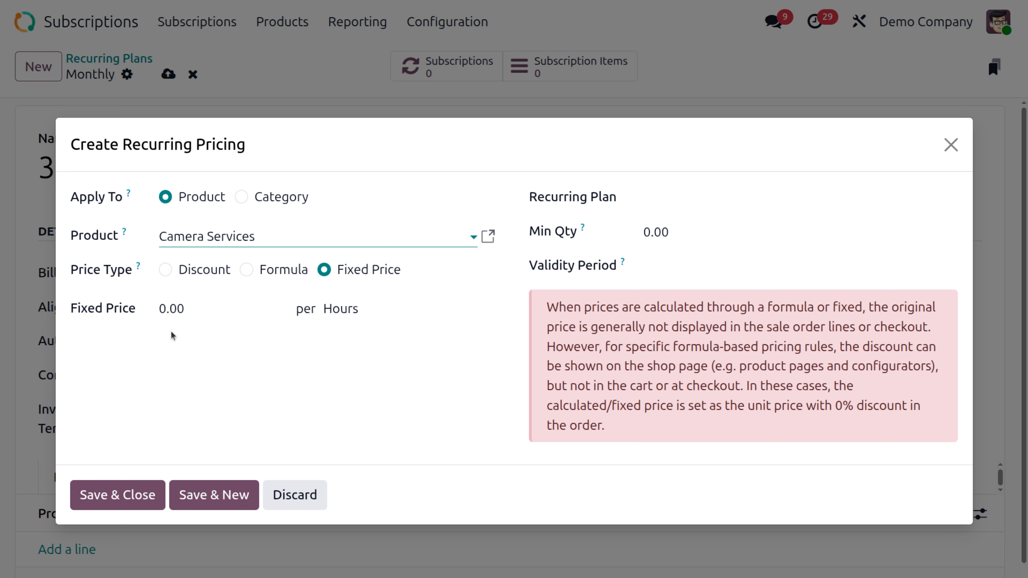
{"action": "left_click", "coordinate": [650, 198]}
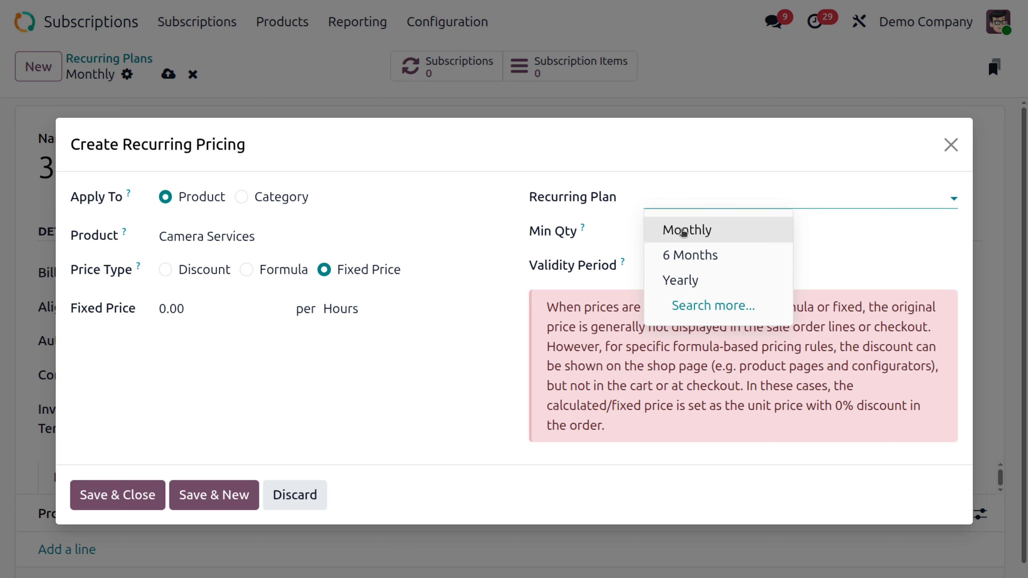
{"action": "left_click", "coordinate": [684, 232]}
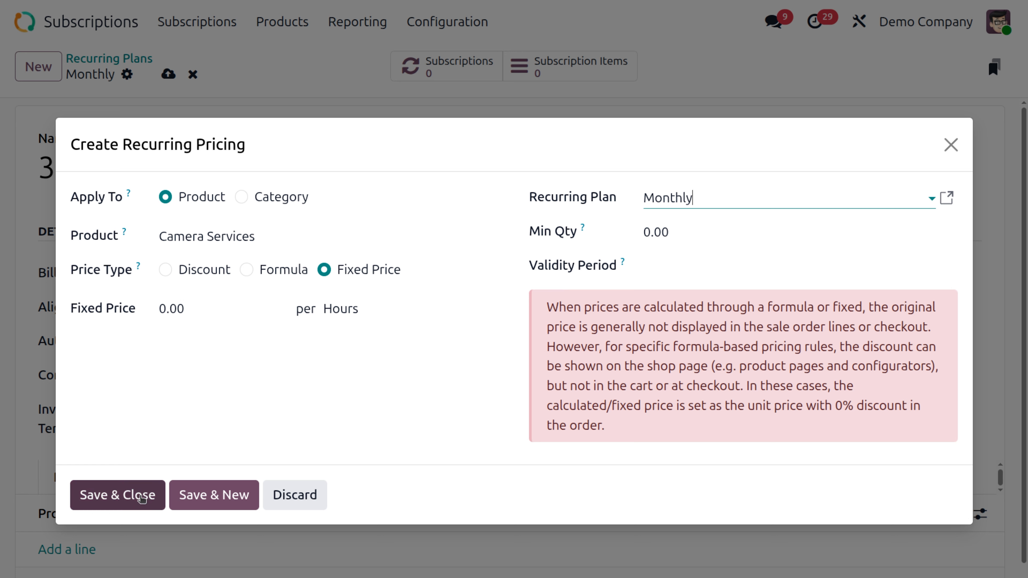
{"action": "left_click", "coordinate": [293, 496]}
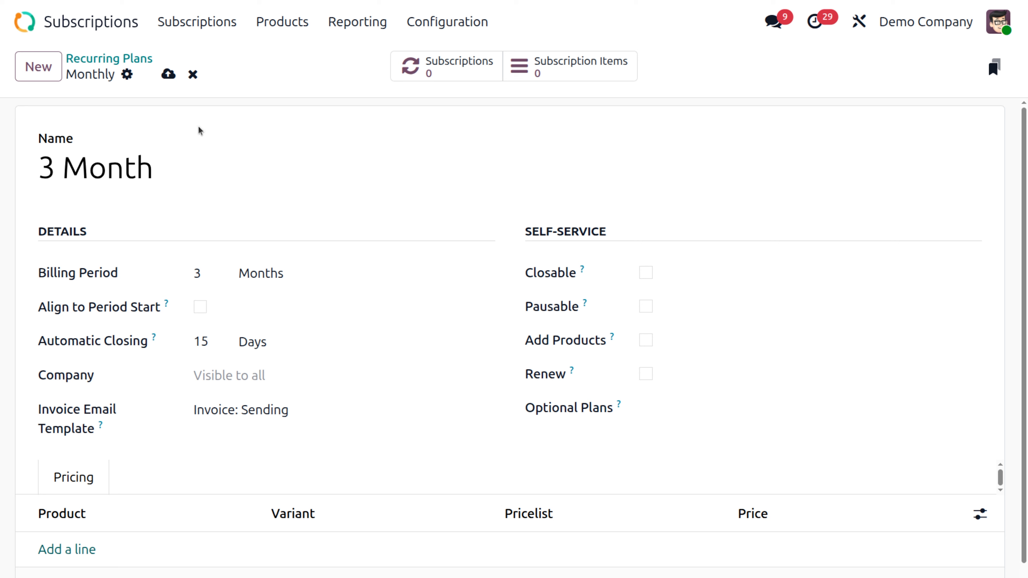
Step: Save the 3 Month recurring plan and go to the list of subscriptions
{"action": "left_click", "coordinate": [167, 75]}
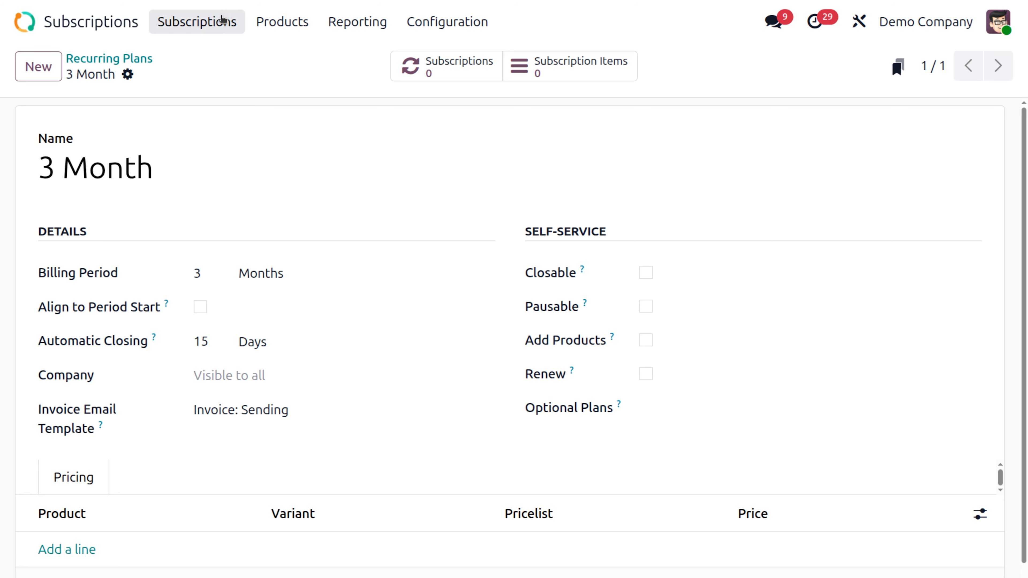
{"action": "left_click", "coordinate": [217, 23]}
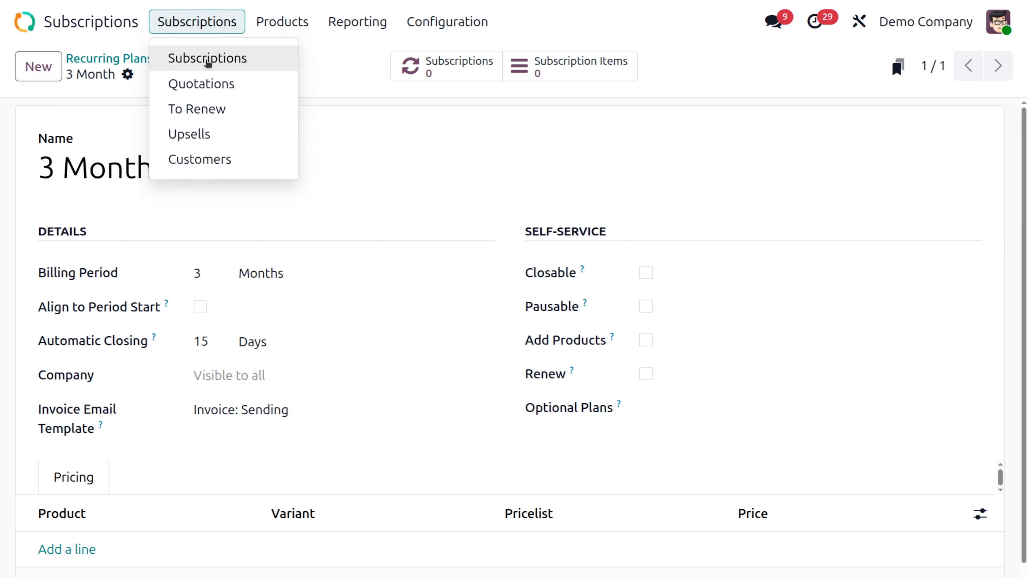
{"action": "left_click", "coordinate": [207, 60]}
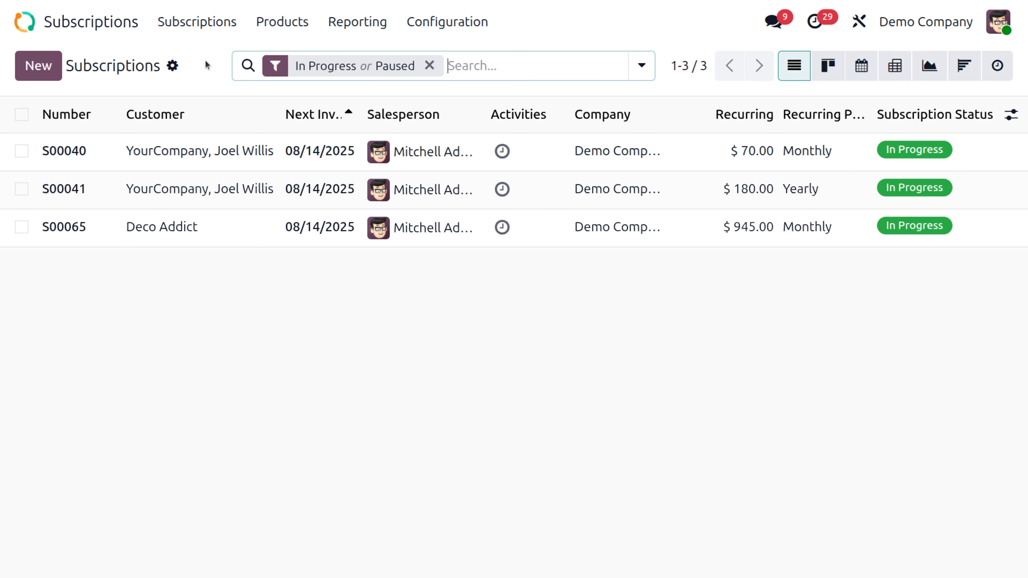
Step: Create a new subscription quotation for customer Deco Addict with the 3 Month recurring plan
{"action": "left_click", "coordinate": [35, 69]}
{"action": "left_click", "coordinate": [215, 230]}
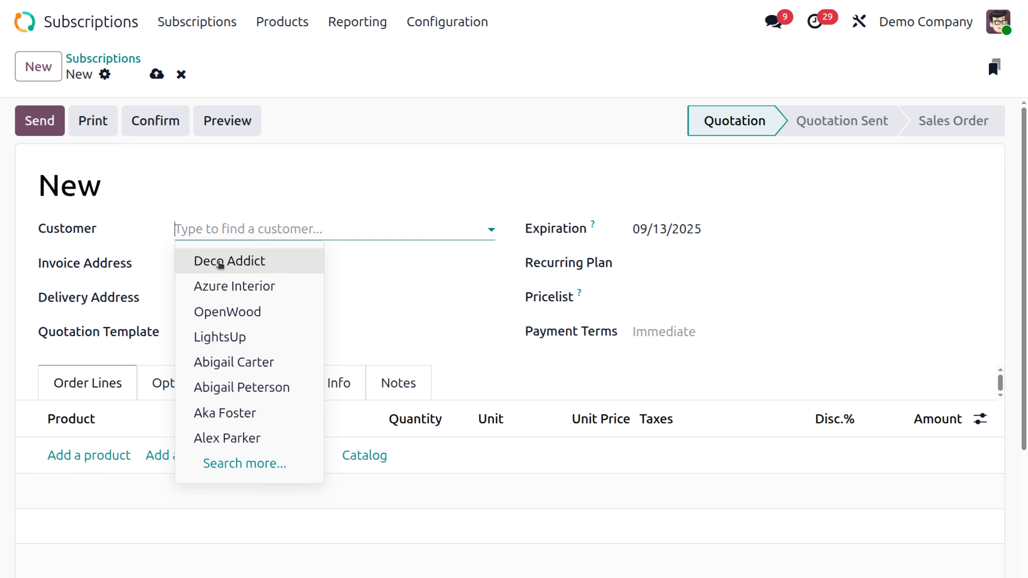
{"action": "left_click", "coordinate": [218, 263]}
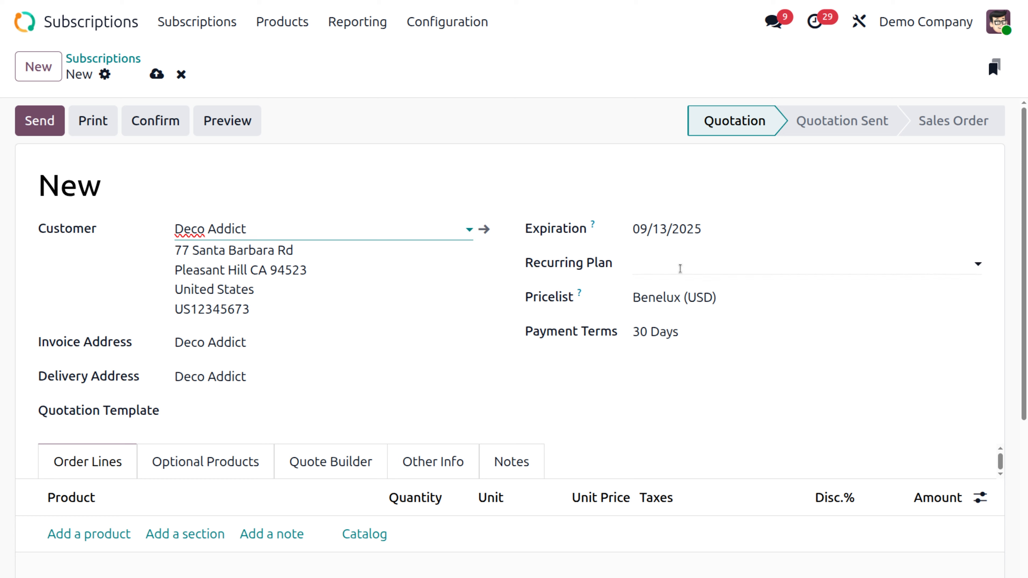
{"action": "left_click", "coordinate": [681, 268]}
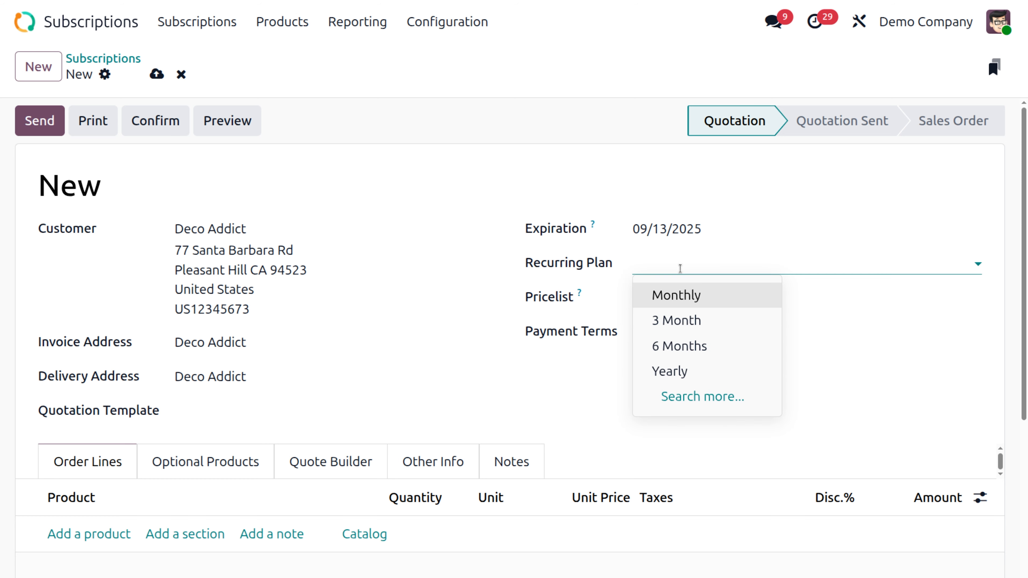
{"action": "left_click", "coordinate": [705, 325]}
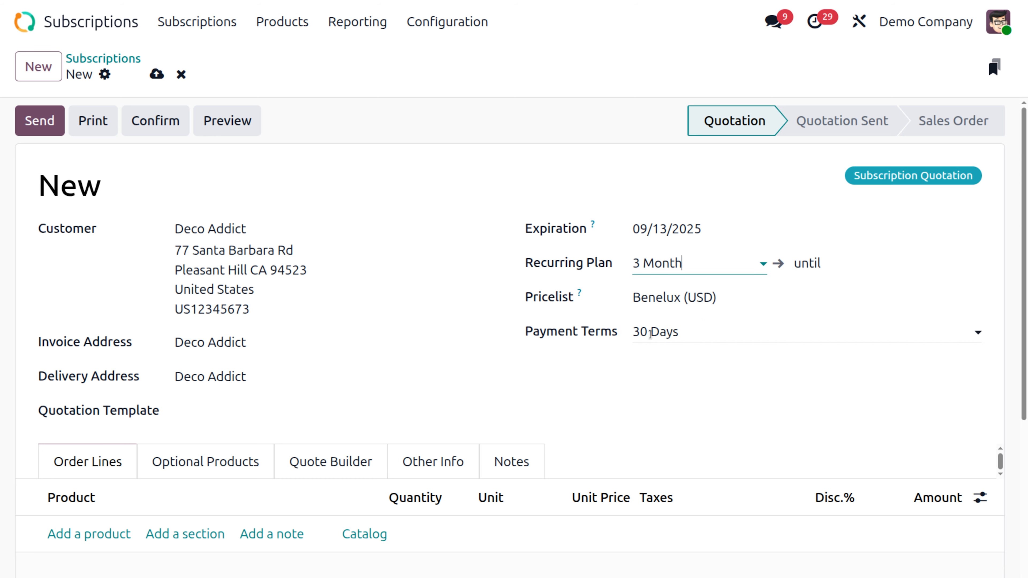
Step: Add the Camera Services product to the order lines and confirm the quotation
{"action": "left_click", "coordinate": [93, 535]}
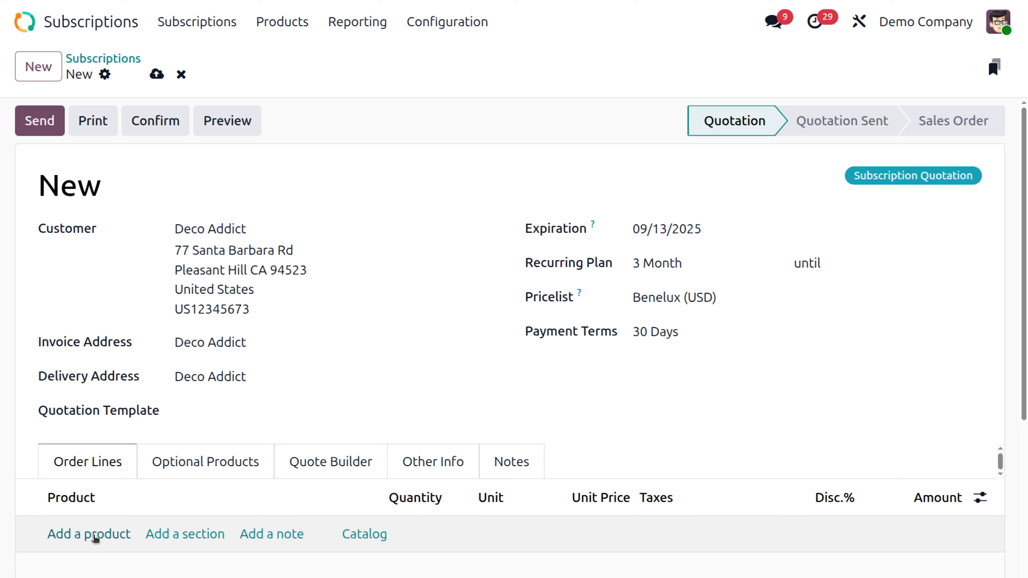
{"action": "left_click", "coordinate": [93, 535]}
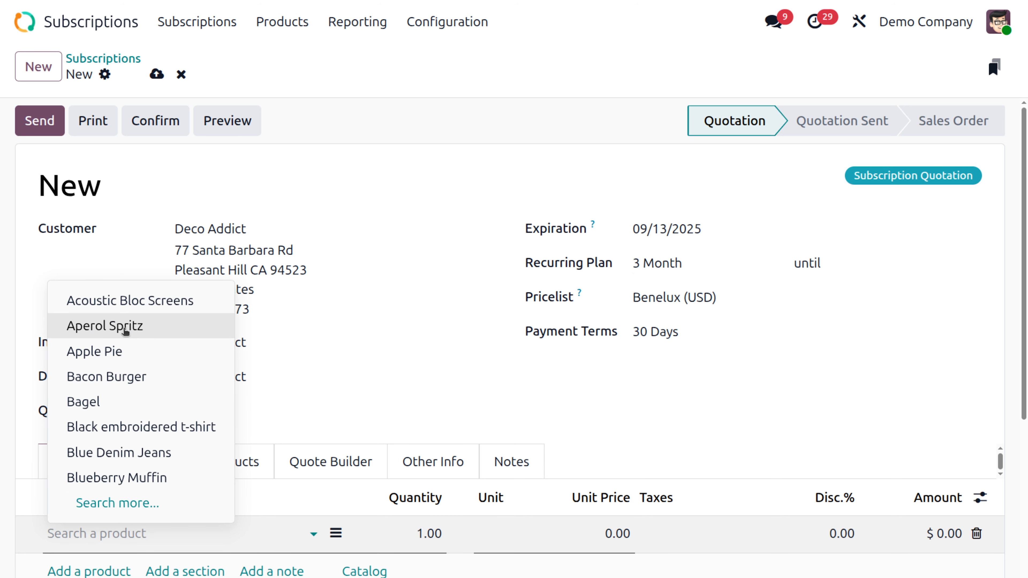
{"action": "left_click", "coordinate": [93, 539]}
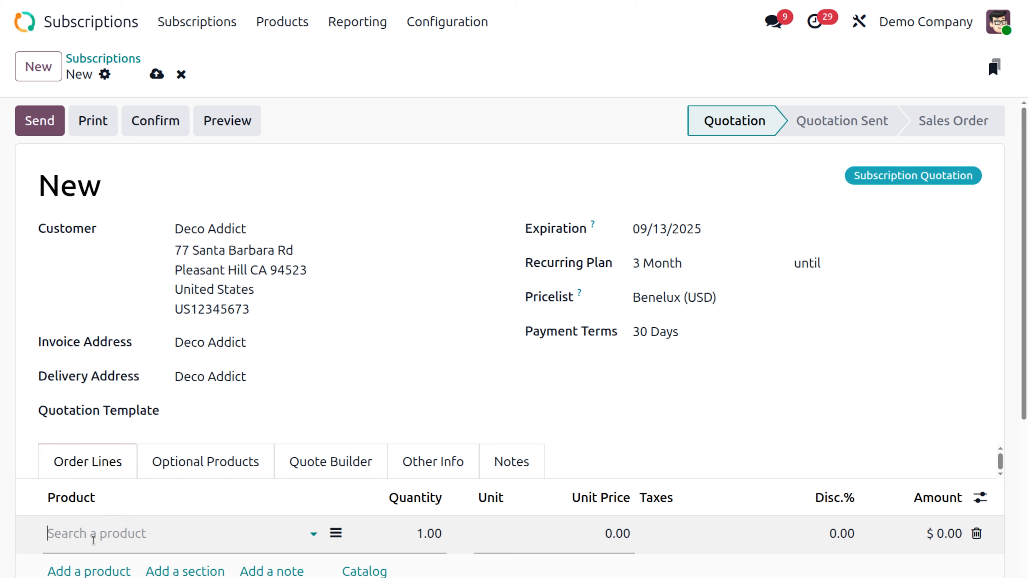
{"action": "type", "text": "camer"}
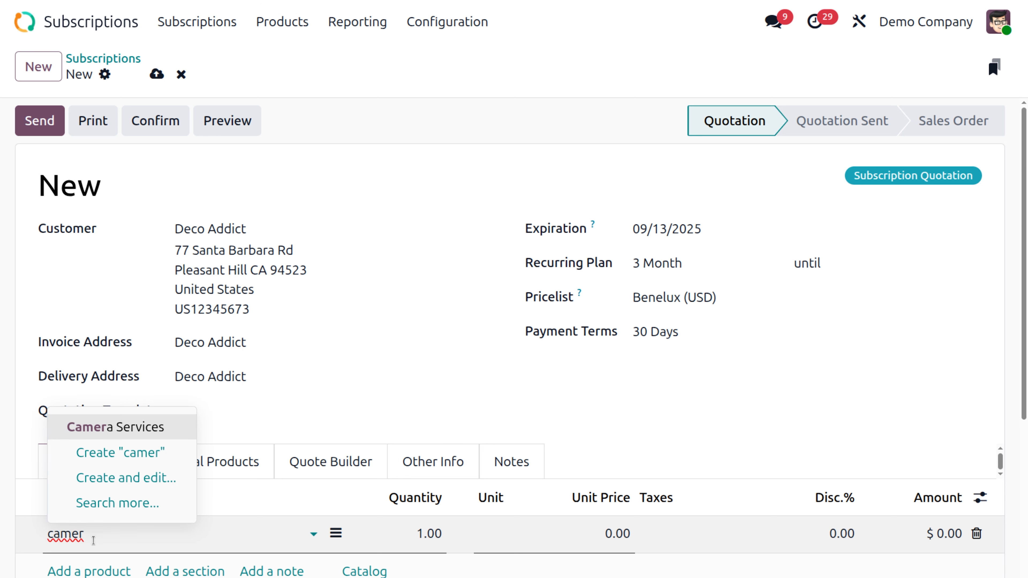
{"action": "left_click", "coordinate": [129, 428]}
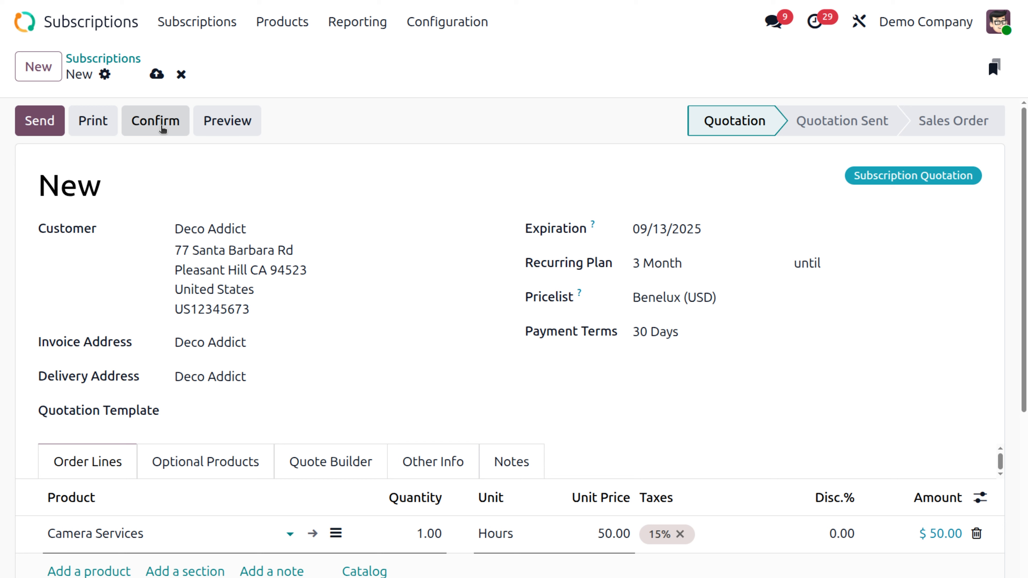
{"action": "left_click", "coordinate": [160, 127]}
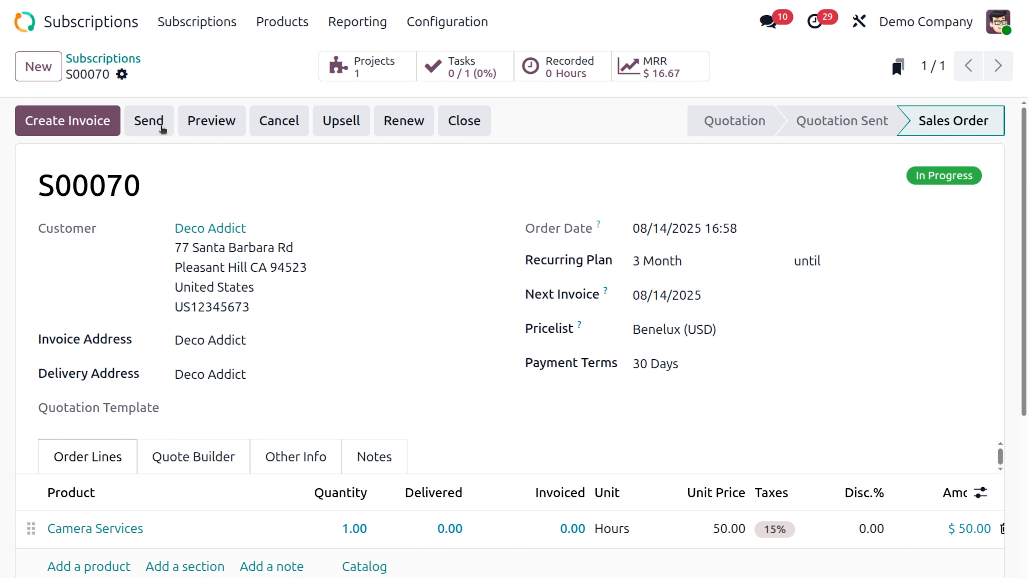
Step: Create a regular draft invoice from the subscription order and confirm it
{"action": "left_click", "coordinate": [68, 126]}
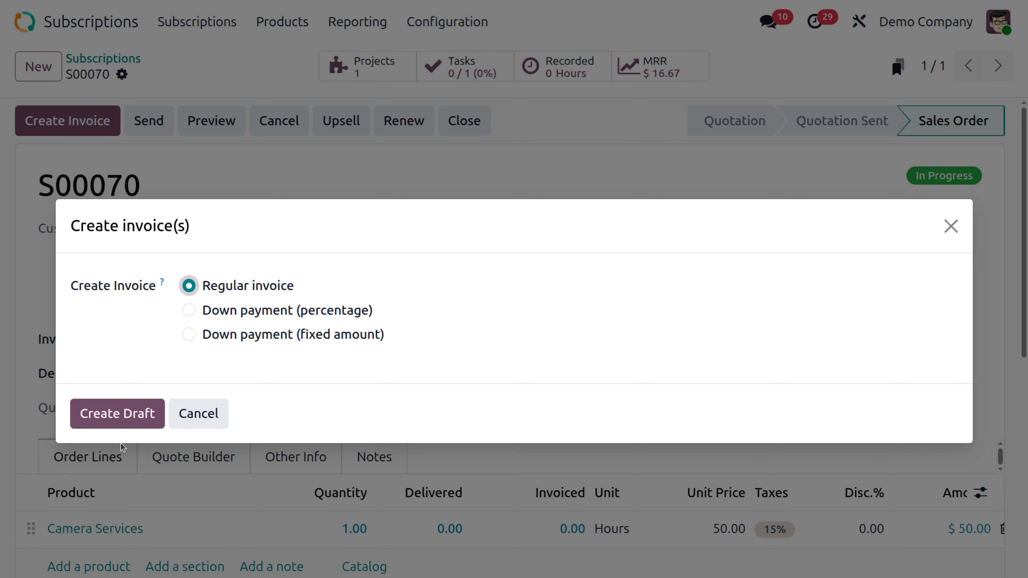
{"action": "left_click", "coordinate": [116, 423]}
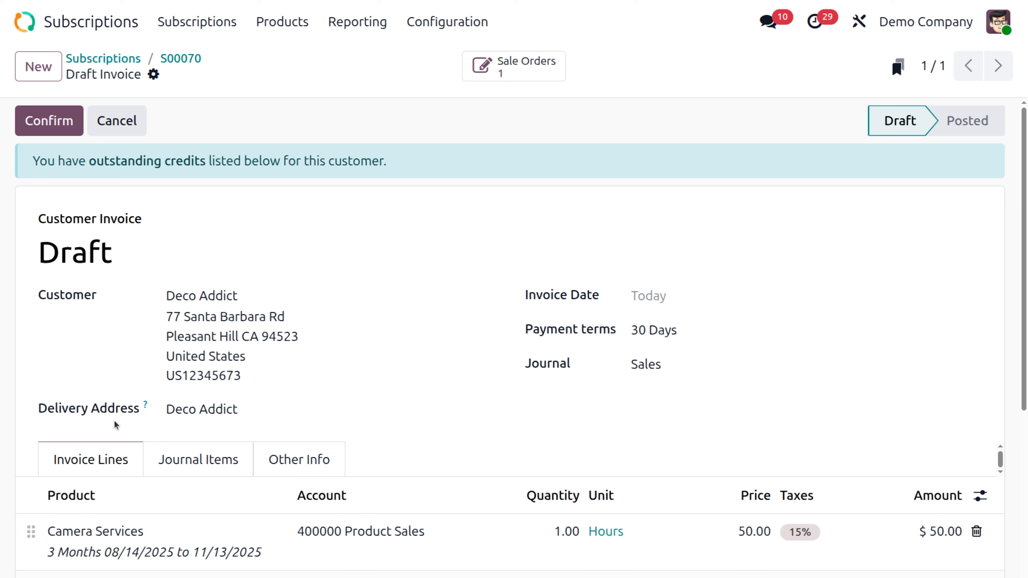
{"action": "left_click", "coordinate": [49, 121]}
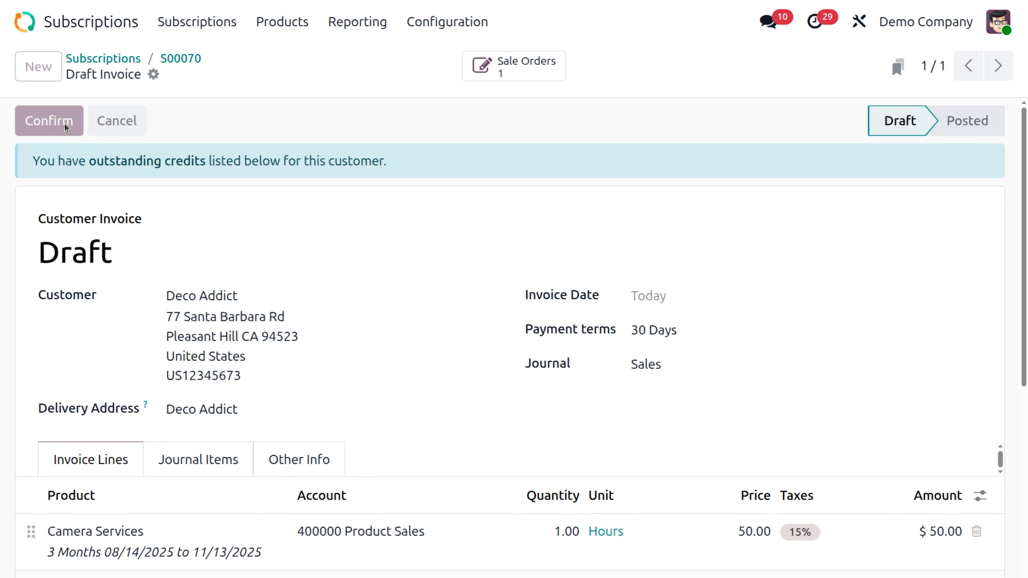